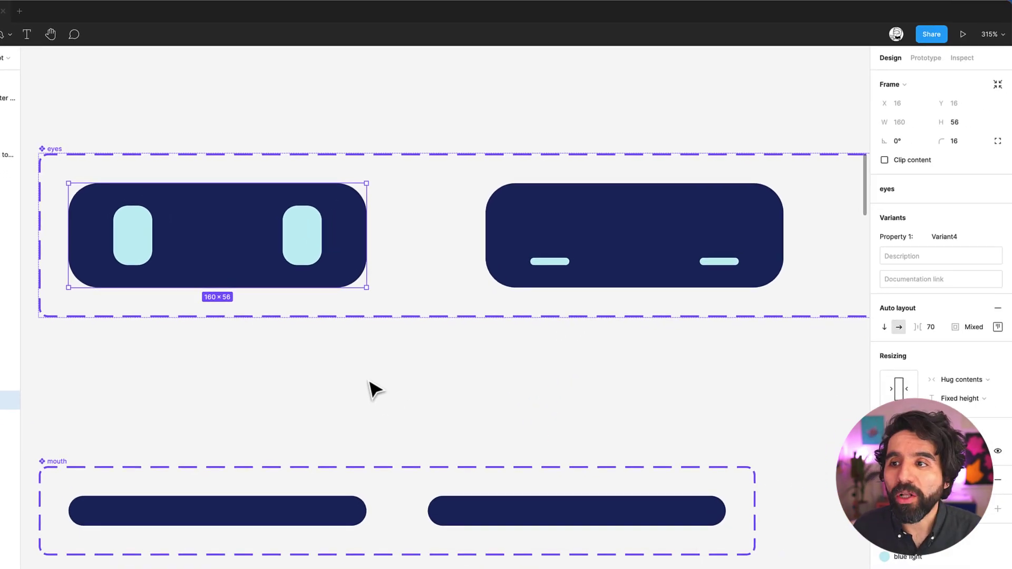
Review the eyes variants' after-delay interactions and open the closed variant's 1ms smart-animate delay details
{"action": "left_click", "coordinate": [929, 59]}
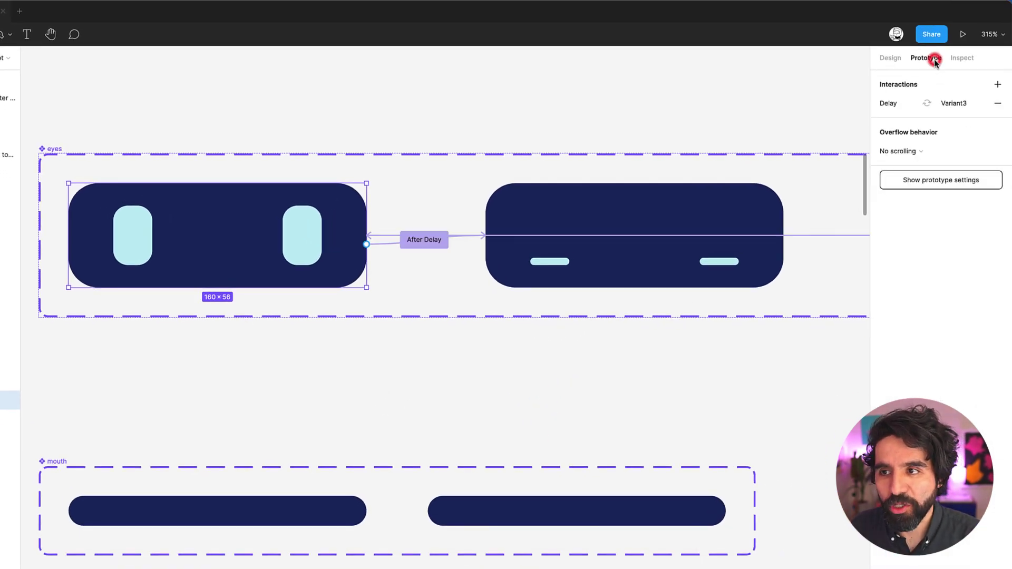
{"action": "left_click", "coordinate": [903, 103]}
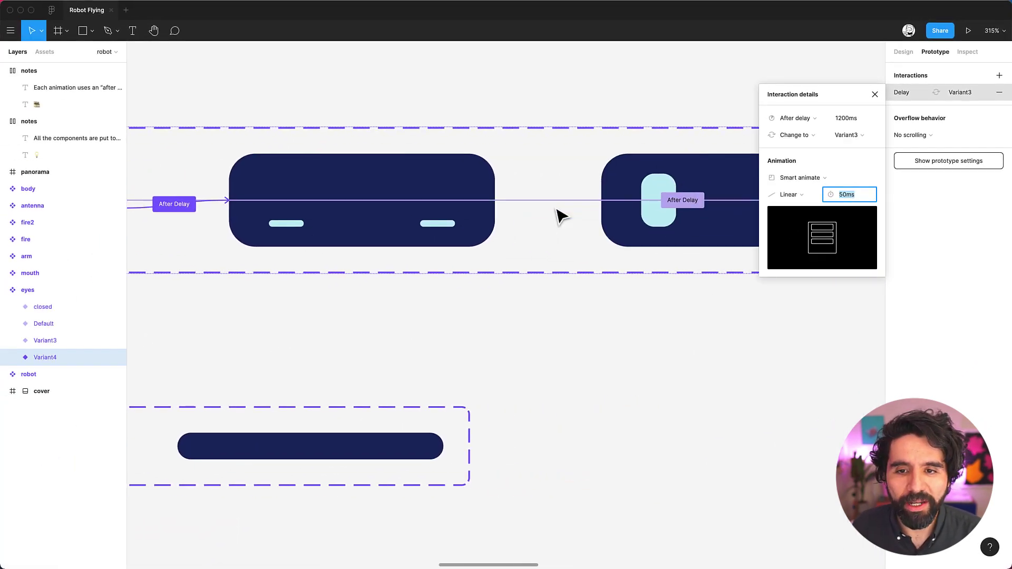
{"action": "left_click", "coordinate": [386, 189]}
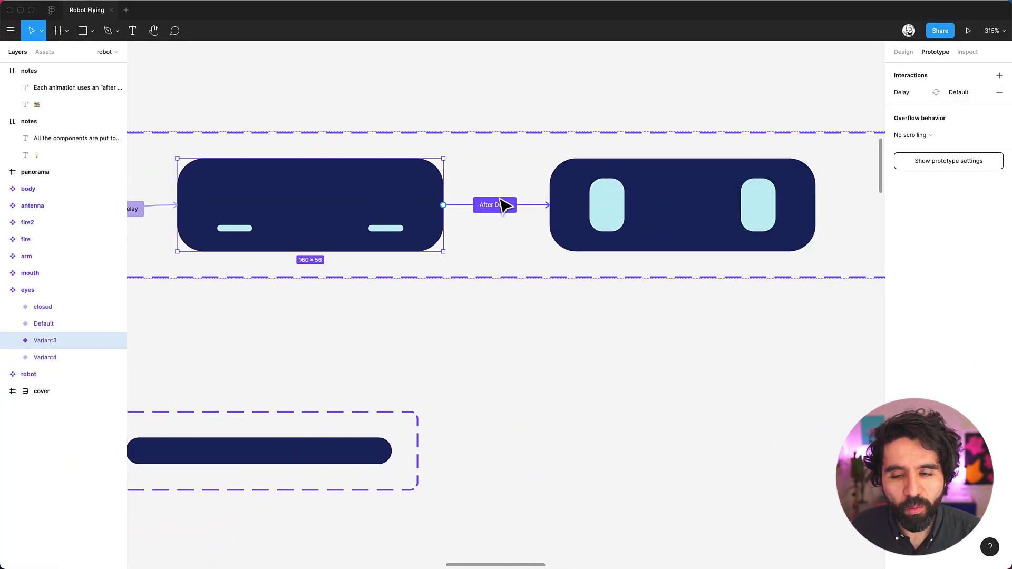
{"action": "scroll", "coordinate": [503, 205], "scroll_direction": "right", "scroll_amount": 2}
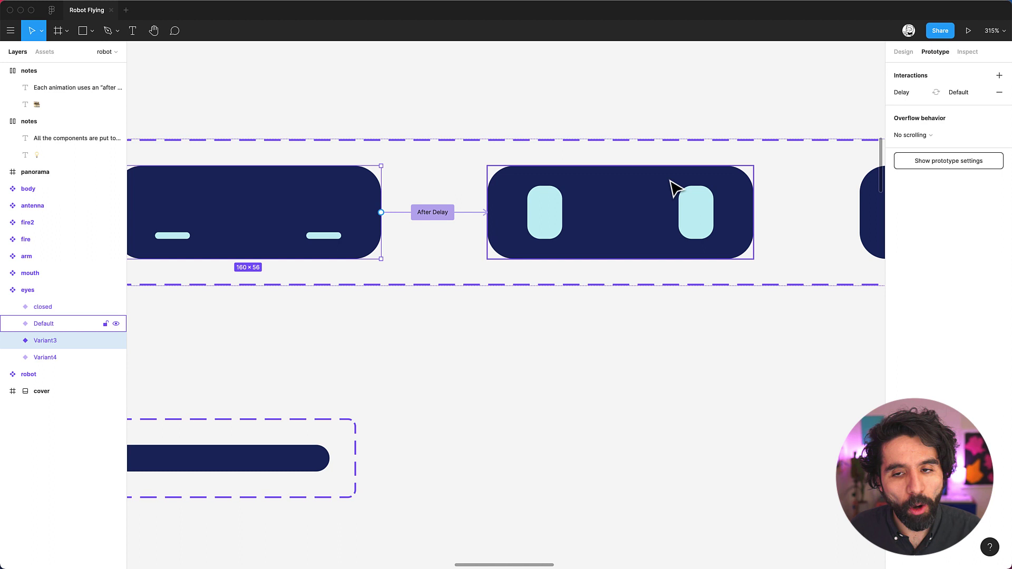
{"action": "scroll", "coordinate": [671, 183], "scroll_direction": "right", "scroll_amount": 1}
{"action": "scroll", "coordinate": [671, 187], "scroll_direction": "right", "scroll_amount": 3}
{"action": "scroll", "coordinate": [671, 190], "scroll_direction": "right", "scroll_amount": 3}
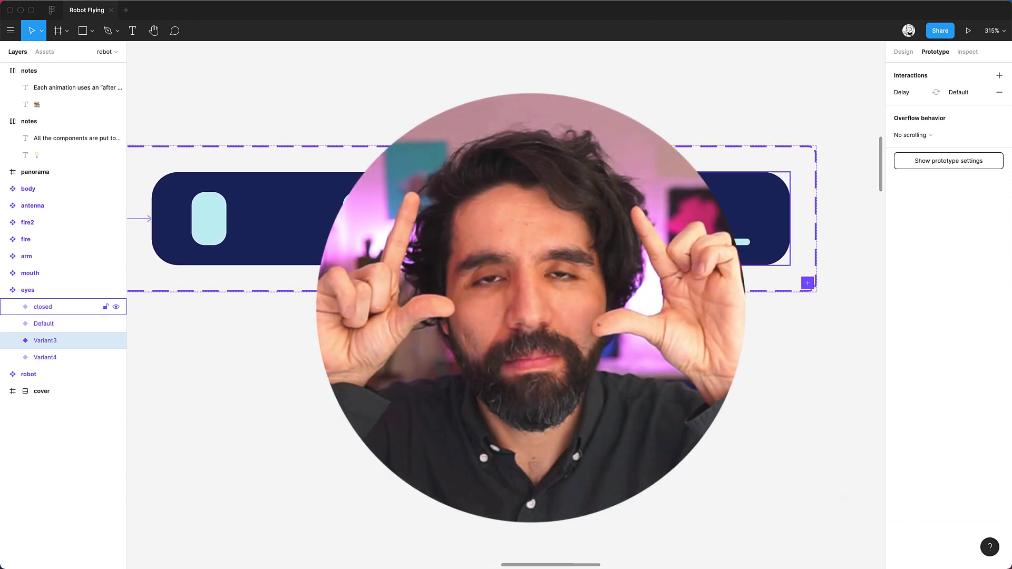
{"action": "scroll", "coordinate": [721, 218], "scroll_direction": "up", "scroll_amount": 2}
{"action": "left_click", "coordinate": [721, 218]}
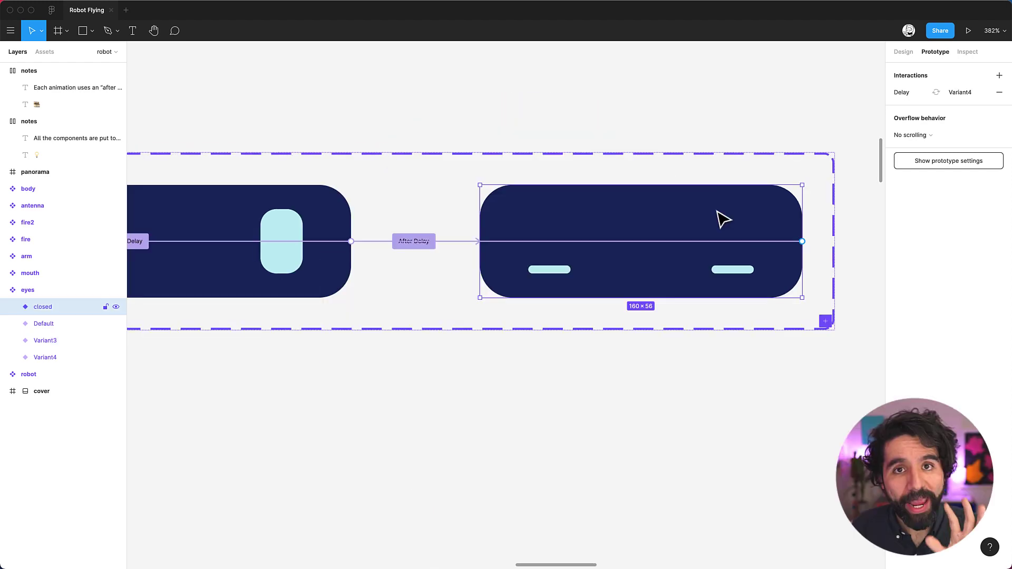
{"action": "scroll", "coordinate": [722, 218], "scroll_direction": "down", "scroll_amount": 5}
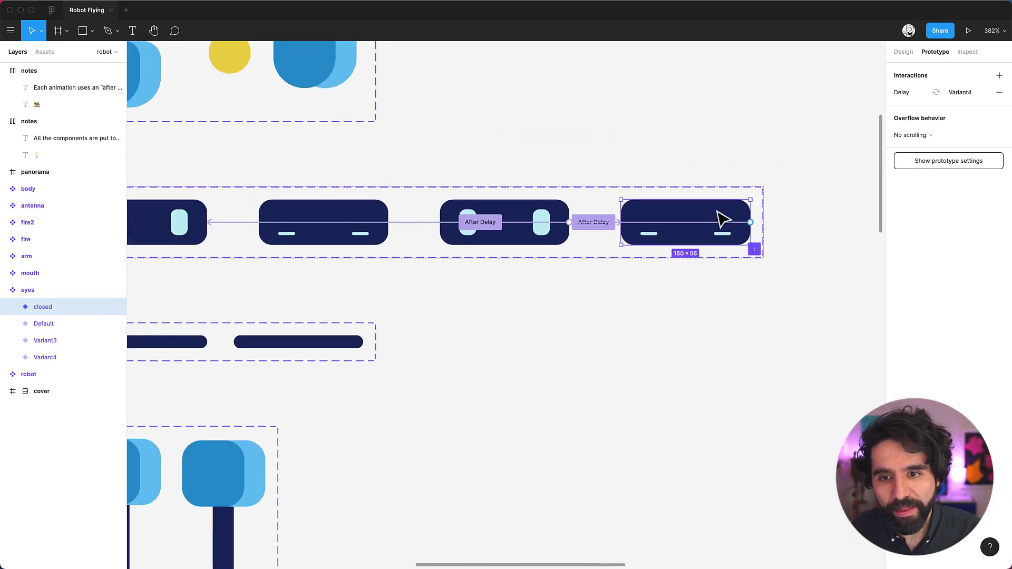
{"action": "scroll", "coordinate": [721, 218], "scroll_direction": "down", "scroll_amount": 1}
{"action": "scroll", "coordinate": [722, 218], "scroll_direction": "down", "scroll_amount": 2}
{"action": "left_click", "coordinate": [911, 92]}
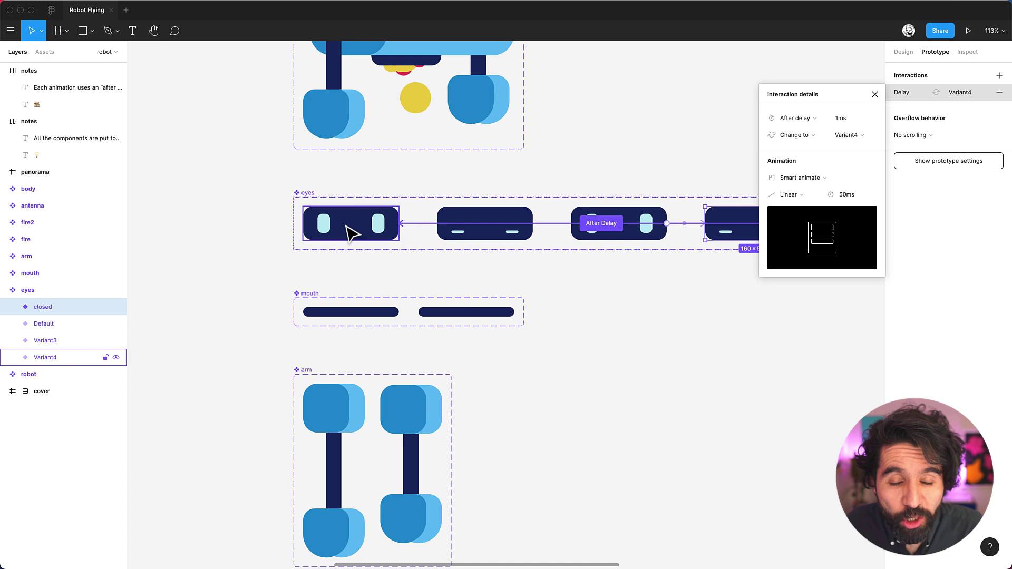
{"action": "scroll", "coordinate": [352, 231], "scroll_direction": "down", "scroll_amount": 5}
Inspect the after-delay interaction details of arm01 and arm02
{"action": "left_click", "coordinate": [321, 253]}
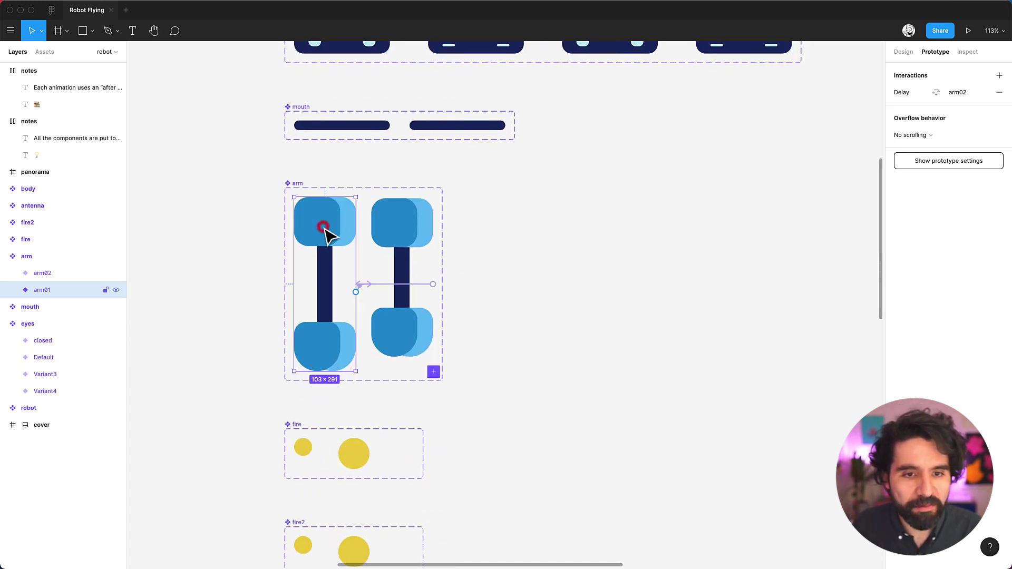
{"action": "scroll", "coordinate": [324, 229], "scroll_direction": "up", "scroll_amount": 5, "text": "ctrl"}
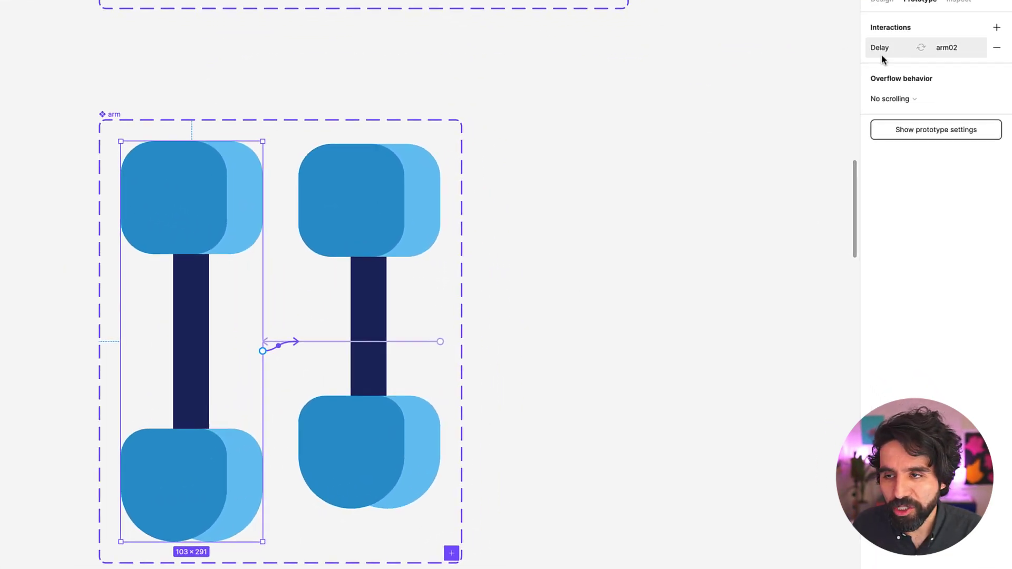
{"action": "left_click", "coordinate": [886, 67]}
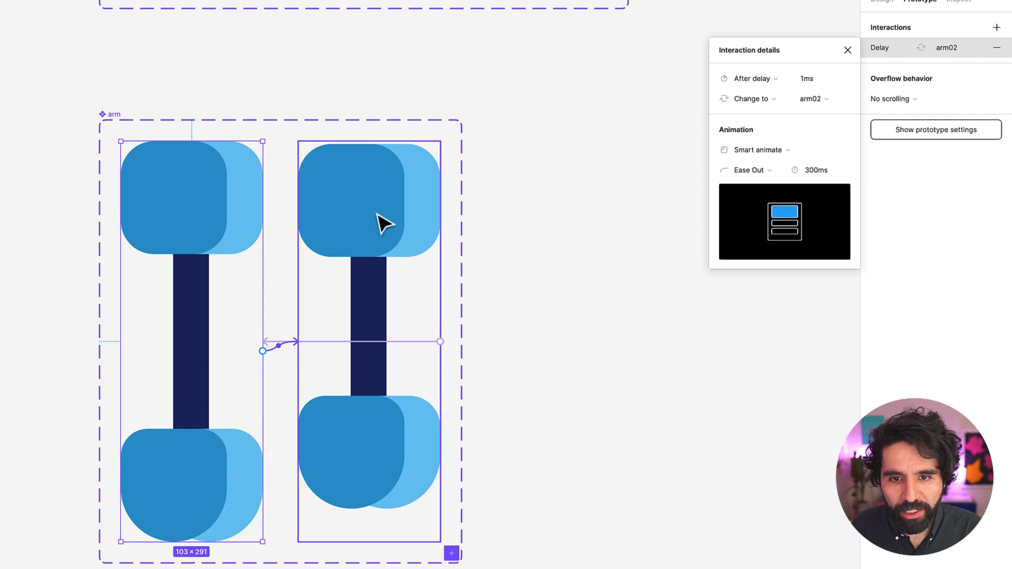
{"action": "left_click", "coordinate": [379, 215]}
{"action": "left_click", "coordinate": [886, 48]}
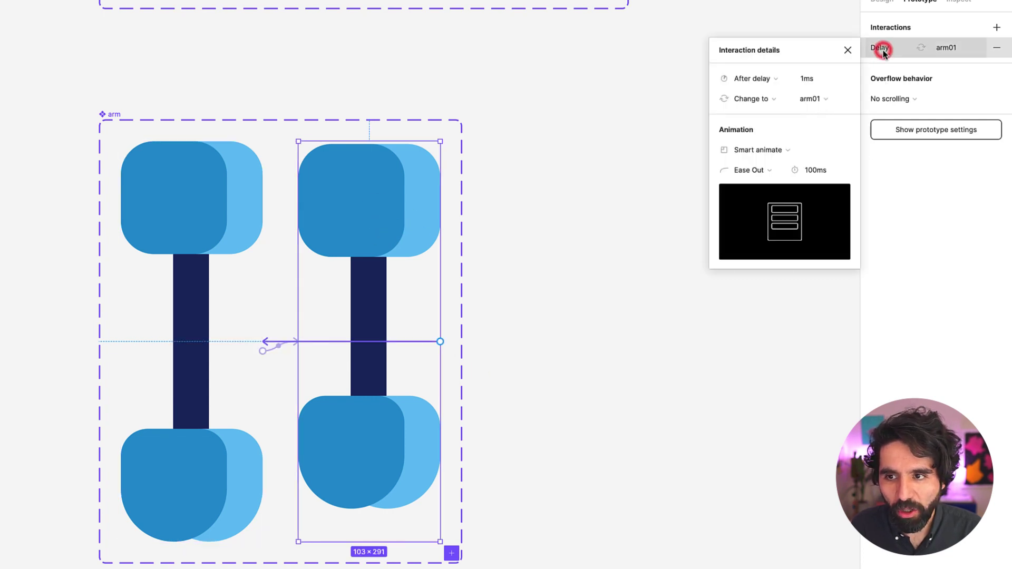
Clear the arm selection and select the body's Default variant, which delays into Variant2
{"action": "left_click", "coordinate": [214, 221]}
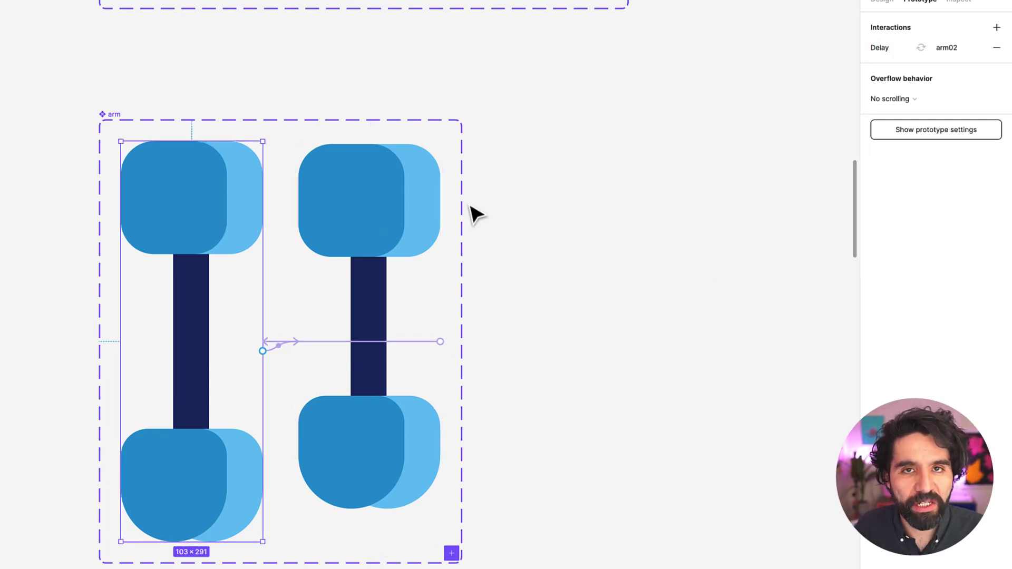
{"action": "left_click", "coordinate": [537, 212]}
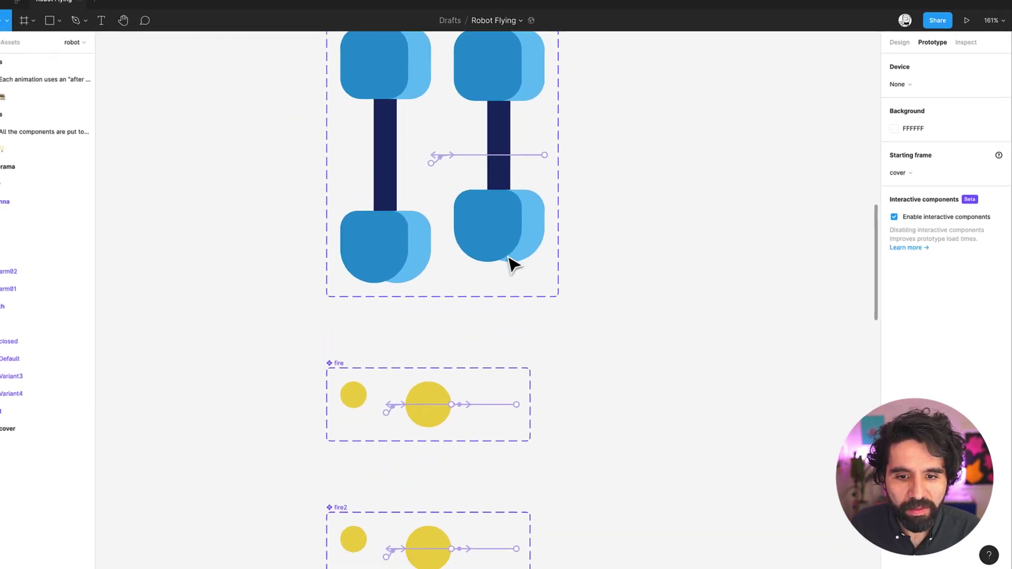
{"action": "scroll", "coordinate": [509, 264], "scroll_direction": "down", "scroll_amount": 3}
{"action": "scroll", "coordinate": [442, 299], "scroll_direction": "down", "scroll_amount": 5}
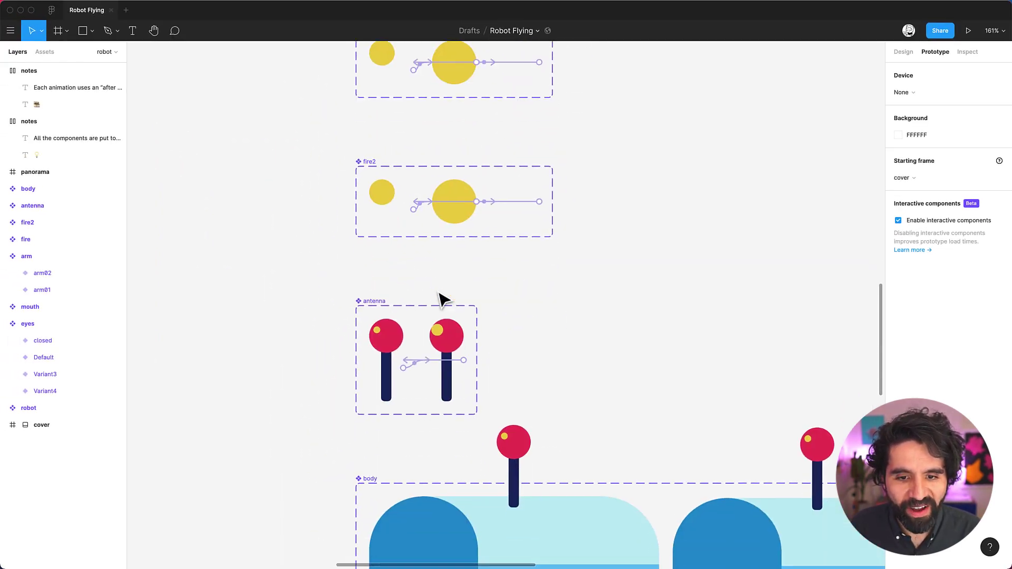
{"action": "scroll", "coordinate": [442, 299], "scroll_direction": "down", "scroll_amount": 2}
{"action": "scroll", "coordinate": [451, 261], "scroll_direction": "down", "scroll_amount": 3}
{"action": "scroll", "coordinate": [452, 260], "scroll_direction": "down", "scroll_amount": 3}
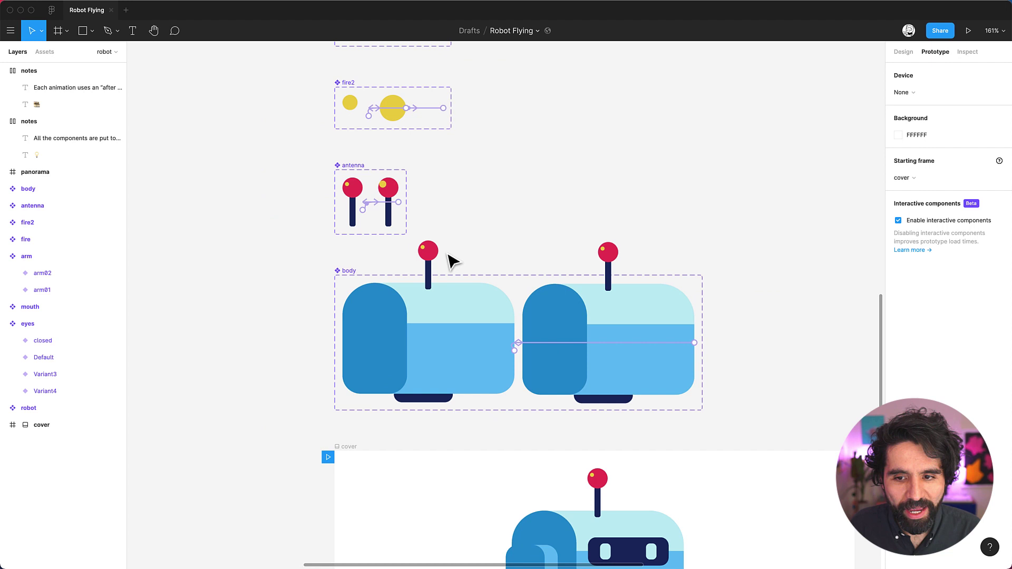
{"action": "scroll", "coordinate": [510, 318], "scroll_direction": "up", "scroll_amount": 3}
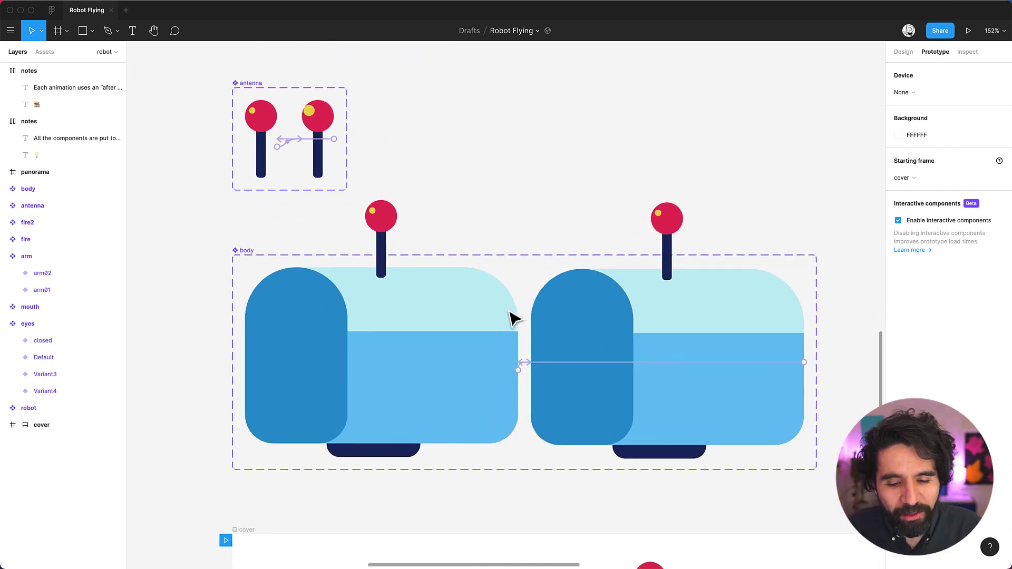
{"action": "left_click", "coordinate": [481, 322]}
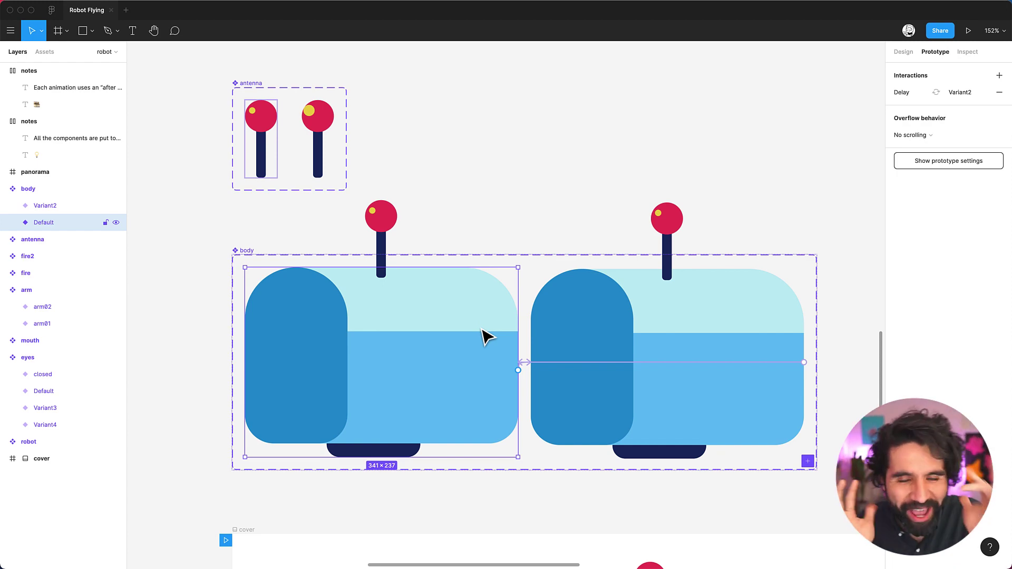
{"action": "scroll", "coordinate": [486, 336], "scroll_direction": "down", "scroll_amount": 5}
{"action": "scroll", "coordinate": [487, 337], "scroll_direction": "up", "scroll_amount": 10}
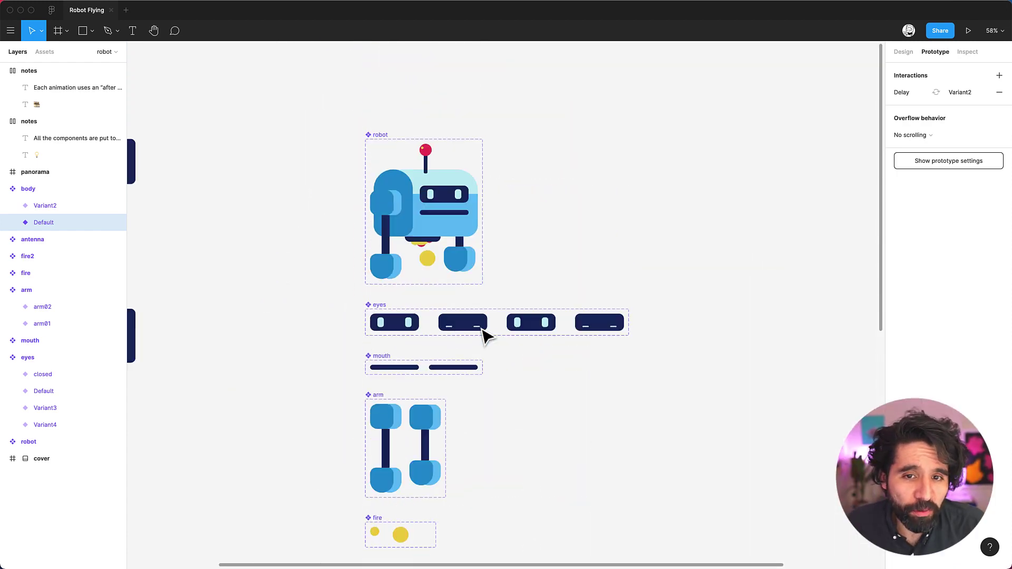
{"action": "scroll", "coordinate": [484, 335], "scroll_direction": "up", "scroll_amount": 2}
{"action": "scroll", "coordinate": [464, 126], "scroll_direction": "up", "scroll_amount": 5}
{"action": "scroll", "coordinate": [474, 159], "scroll_direction": "up", "scroll_amount": 2}
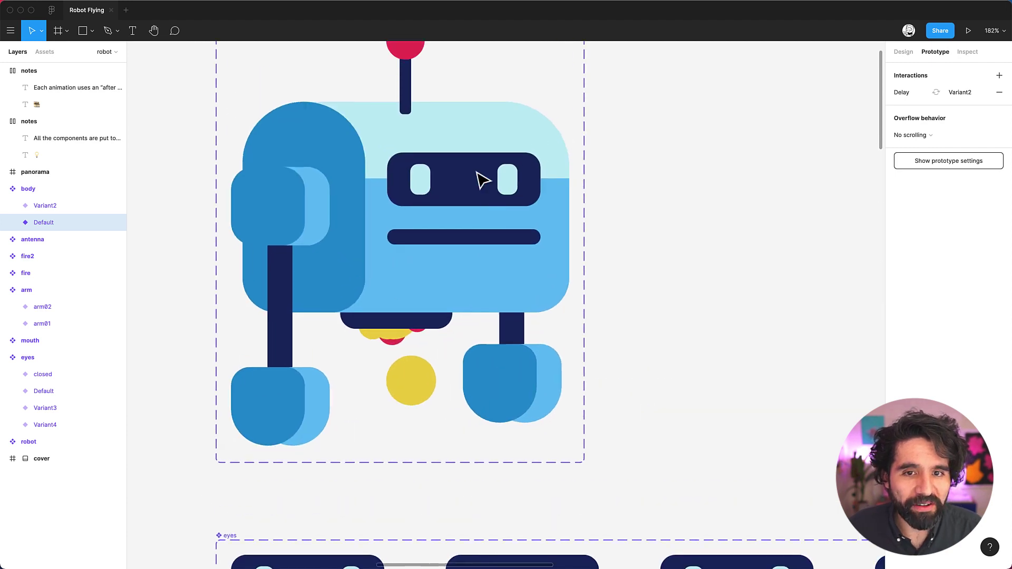
{"action": "scroll", "coordinate": [483, 181], "scroll_direction": "up", "scroll_amount": 2}
{"action": "scroll", "coordinate": [482, 180], "scroll_direction": "down", "scroll_amount": 5}
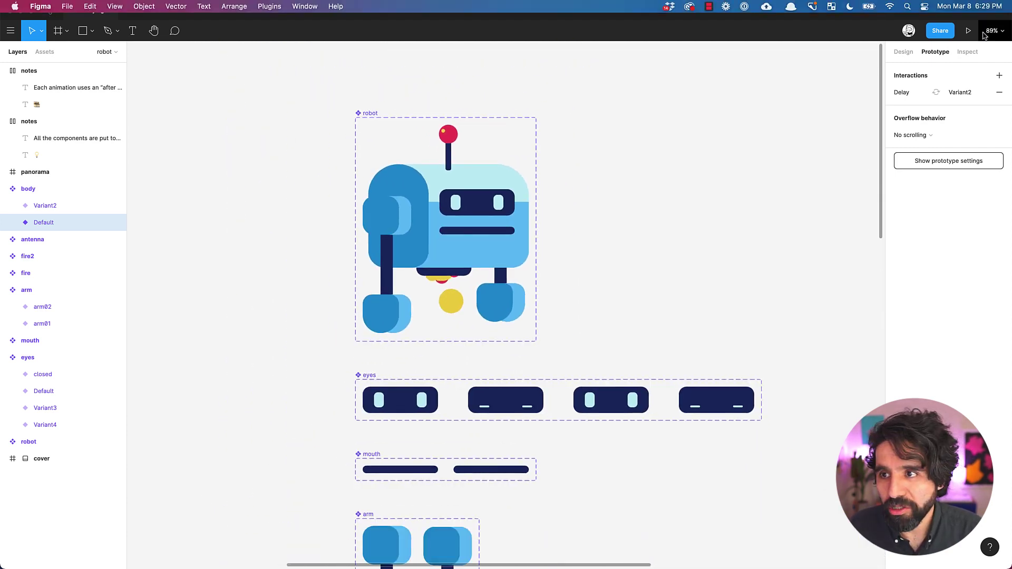